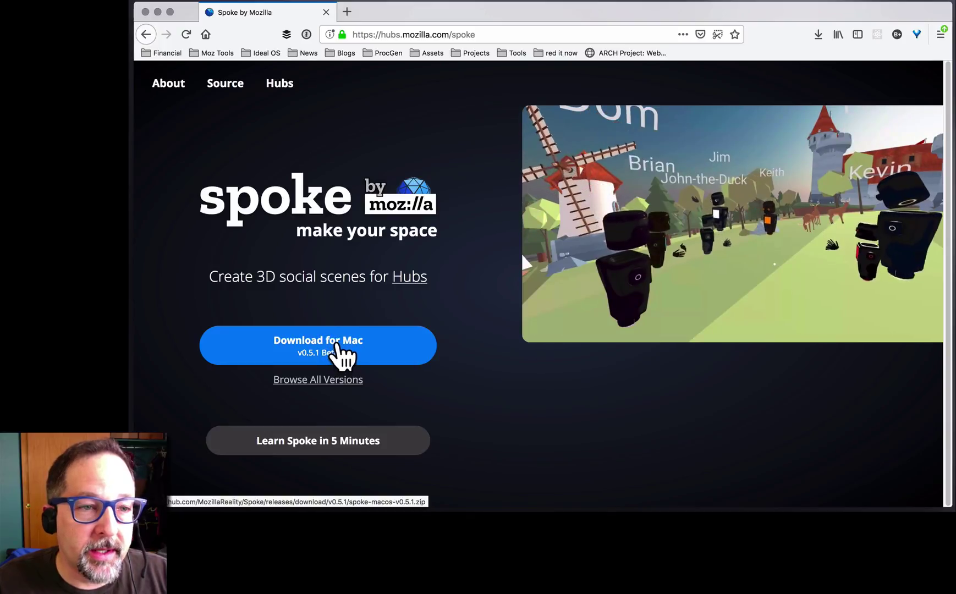
- Launch the local Spoke executable so a new untitled scene opens at localhost:9090
double_click(456, 186)
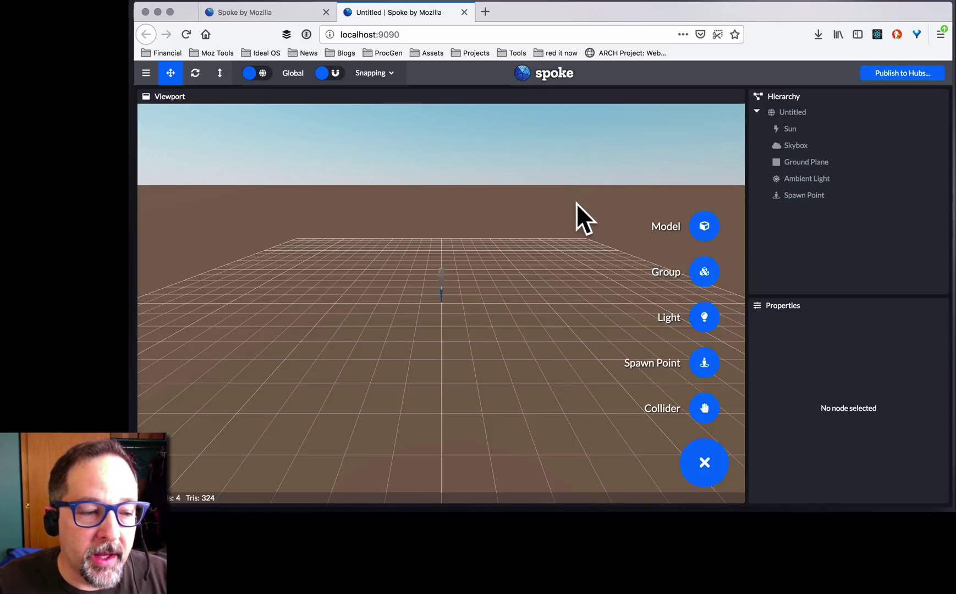
drag(442, 350, 485, 368)
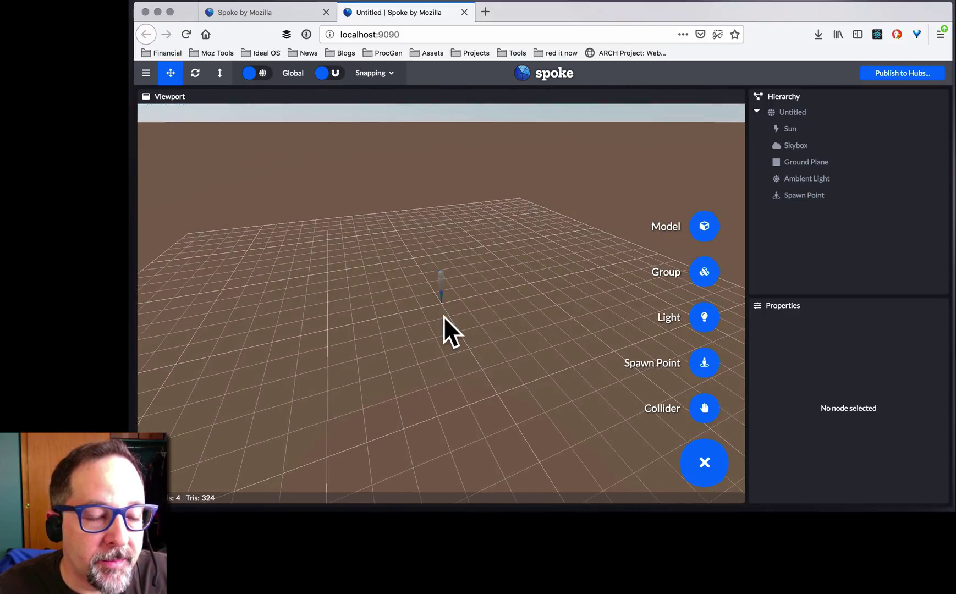
drag(444, 316, 497, 334)
scroll(498, 334, up, 5)
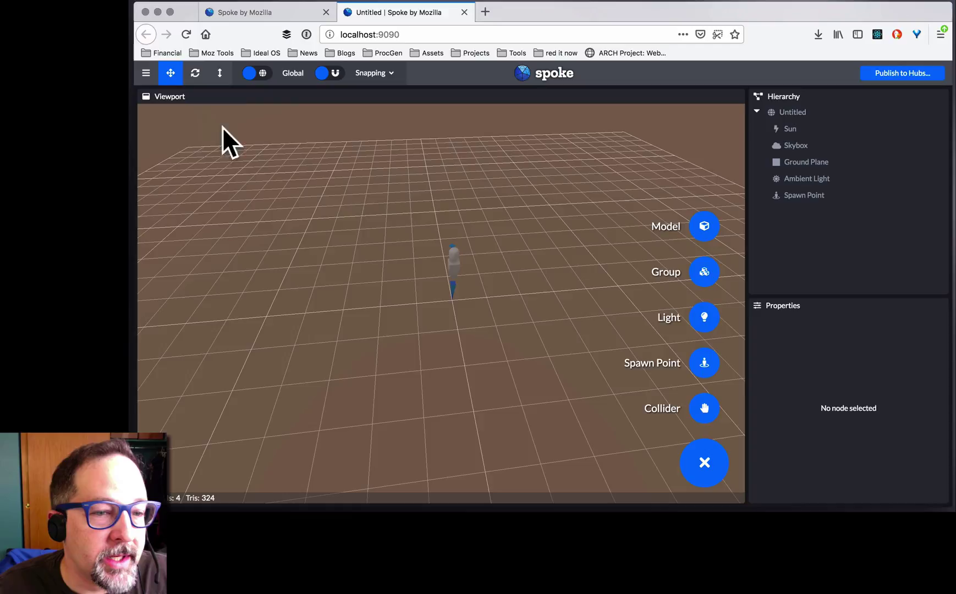
- Move the spawn point, rotate it to a 45-degree heading and scale it to 1.03
click(454, 265)
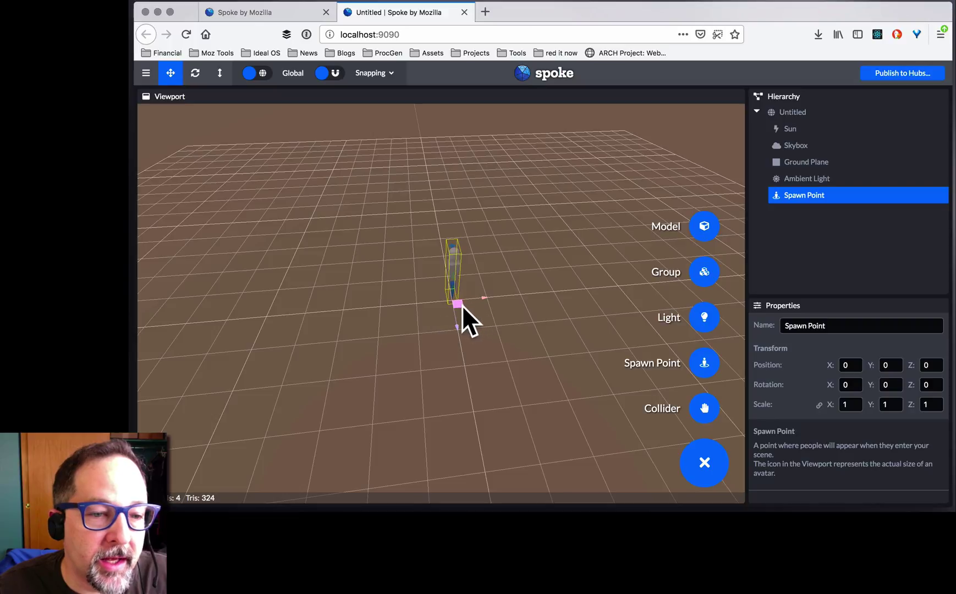
drag(462, 306, 451, 323)
click(195, 74)
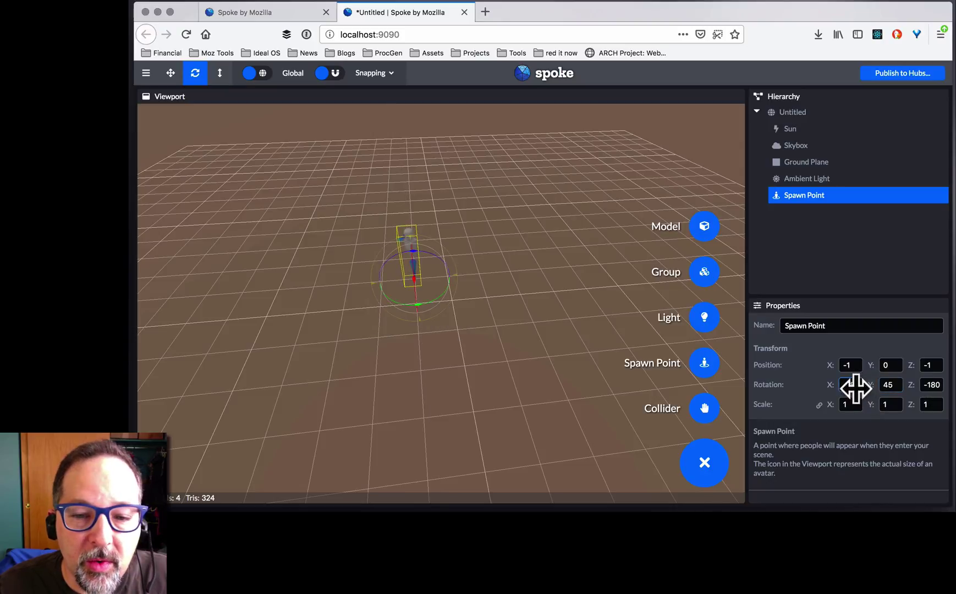
drag(851, 389, 849, 411)
click(415, 266)
- Reposition the spawn point on the ground at -2, 0, -1
click(411, 257)
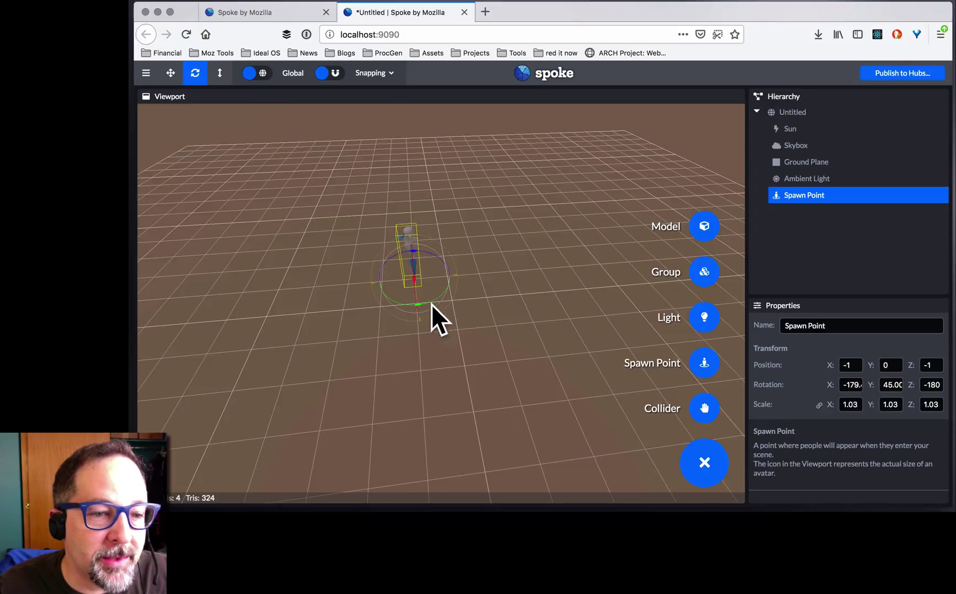
click(168, 73)
drag(423, 284, 456, 357)
click(457, 356)
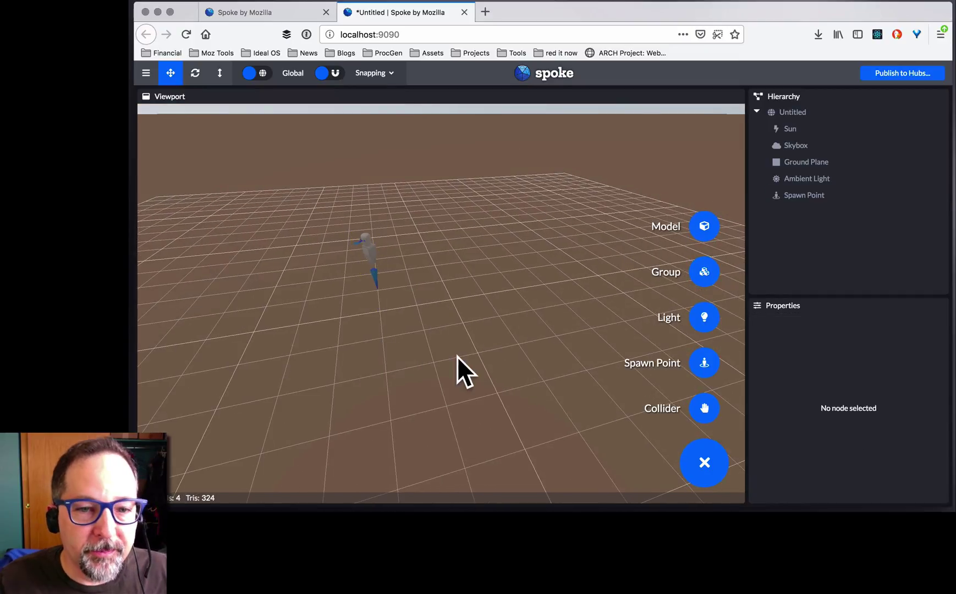
- Add a Model and launch its Sketchfab search for downloadable models
click(706, 227)
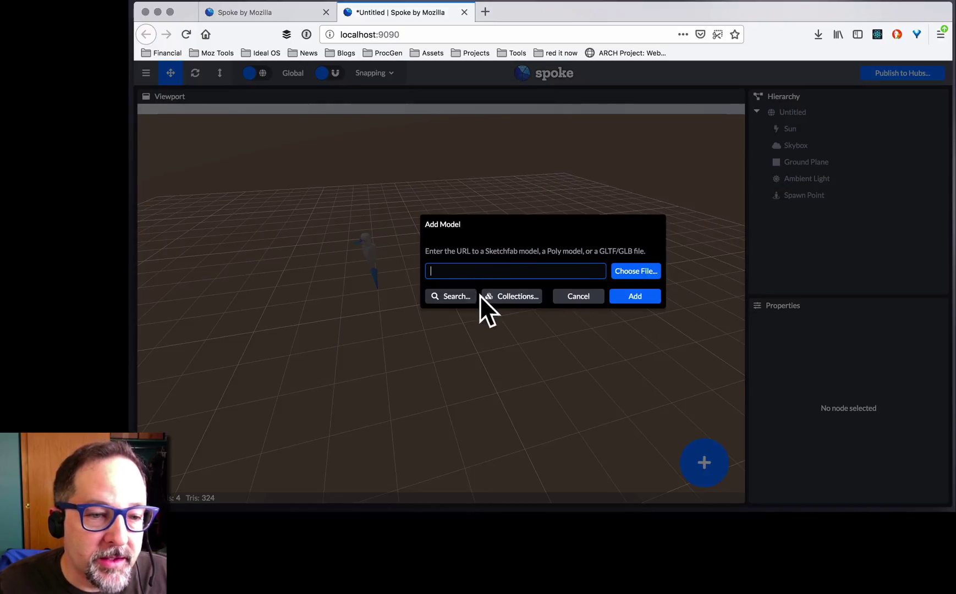
click(461, 298)
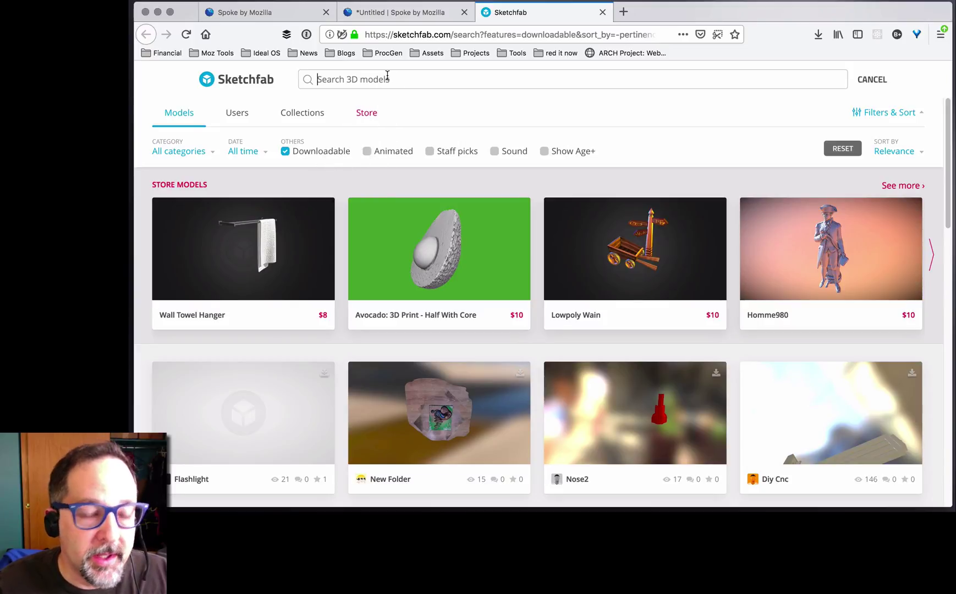
- Search Sketchfab for 'low poly campfire' and open the Low Poly Forest Campfire model
text(low poly campfire)
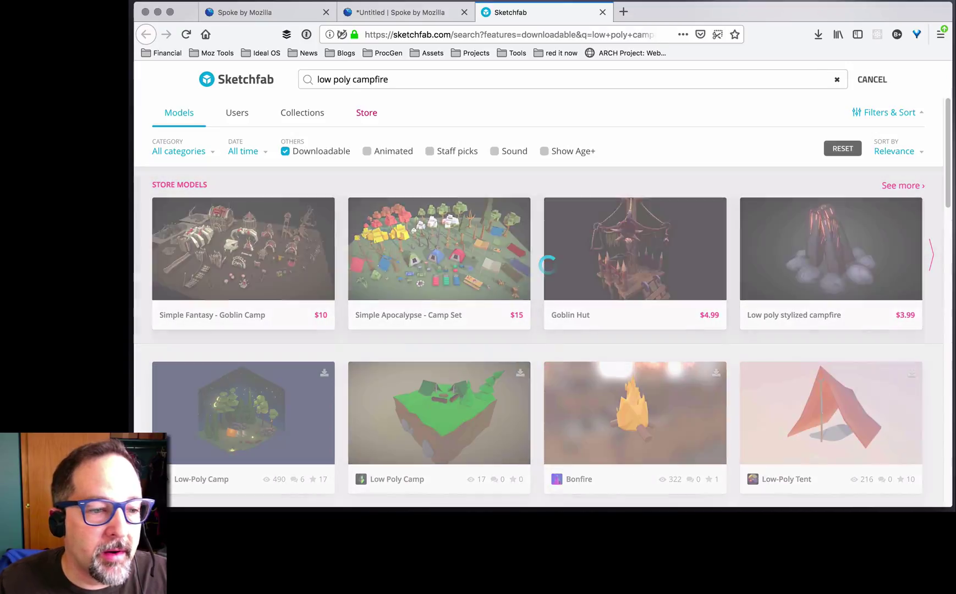
scroll(494, 157, down, 1)
click(254, 405)
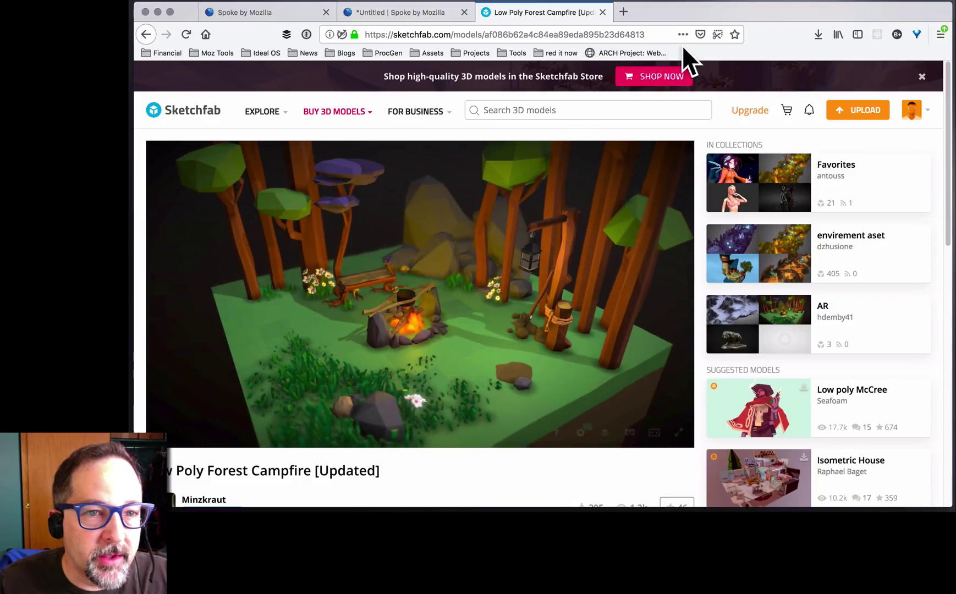
- Copy the model page's URL and return to Spoke's model URL field
click(547, 34)
right_click(548, 33)
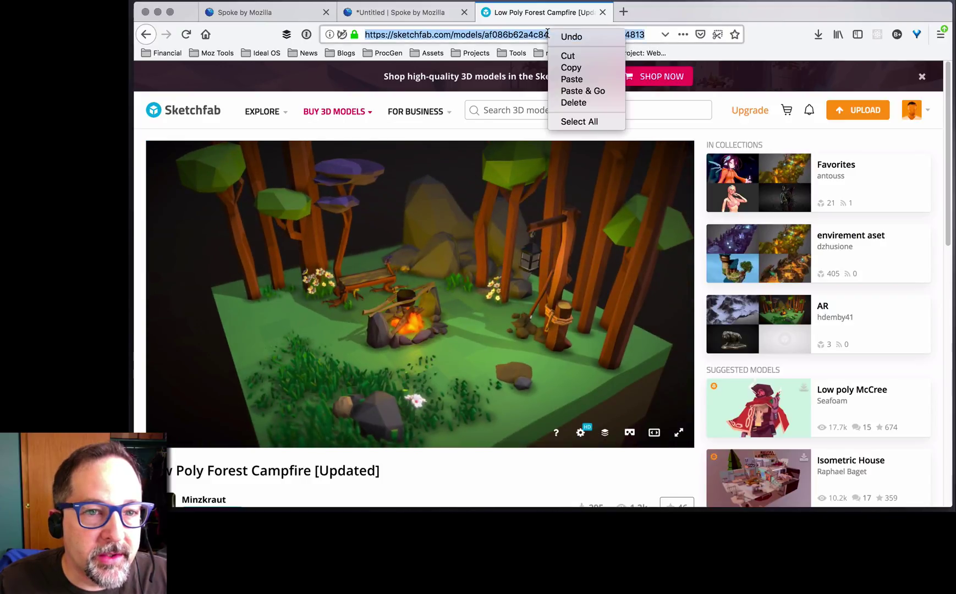
click(580, 69)
click(420, 20)
click(582, 276)
- Paste the campfire model's URL and add the model to the scene
key(super+v)
click(643, 298)
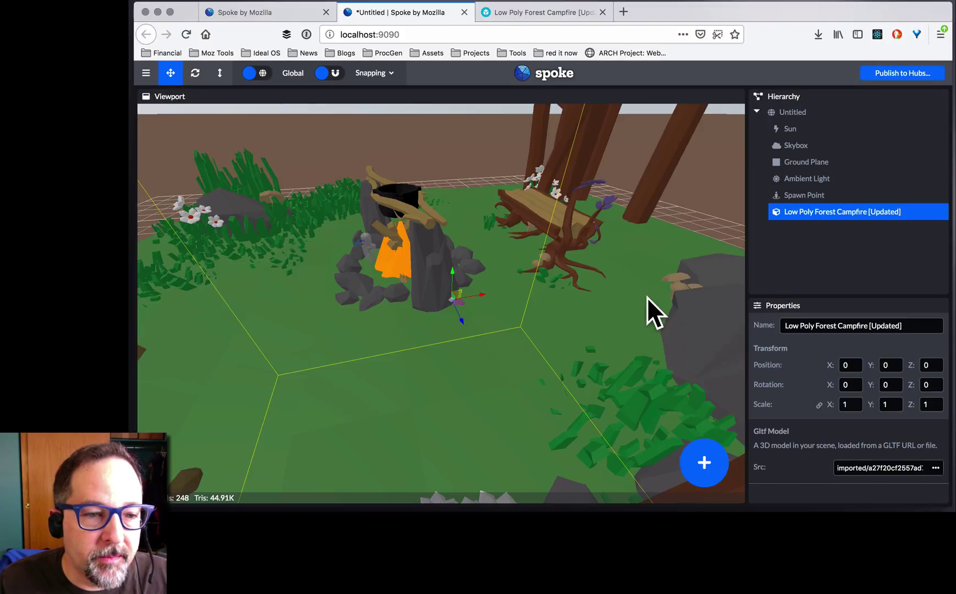
scroll(646, 297, down, 5)
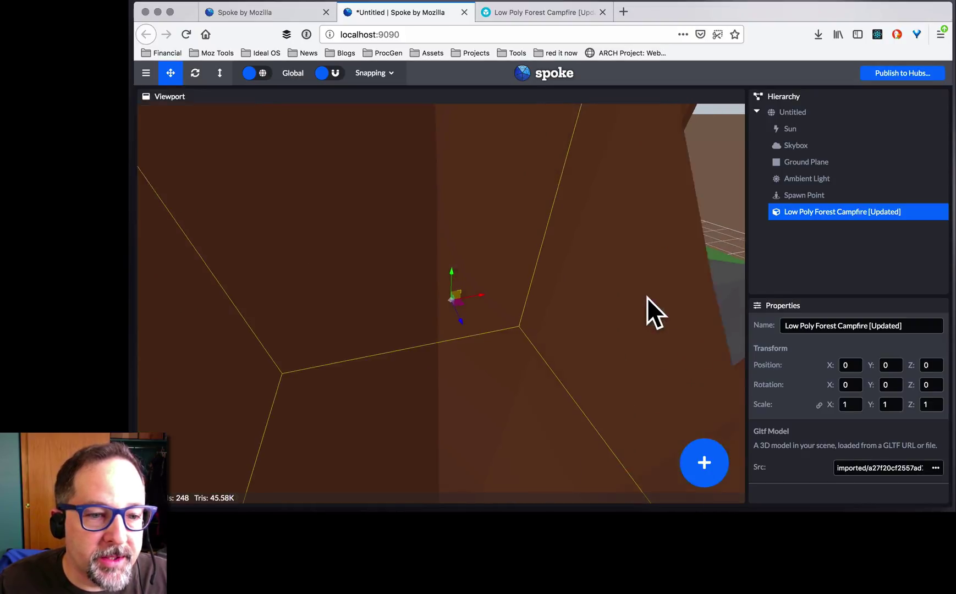
scroll(647, 297, up, 5)
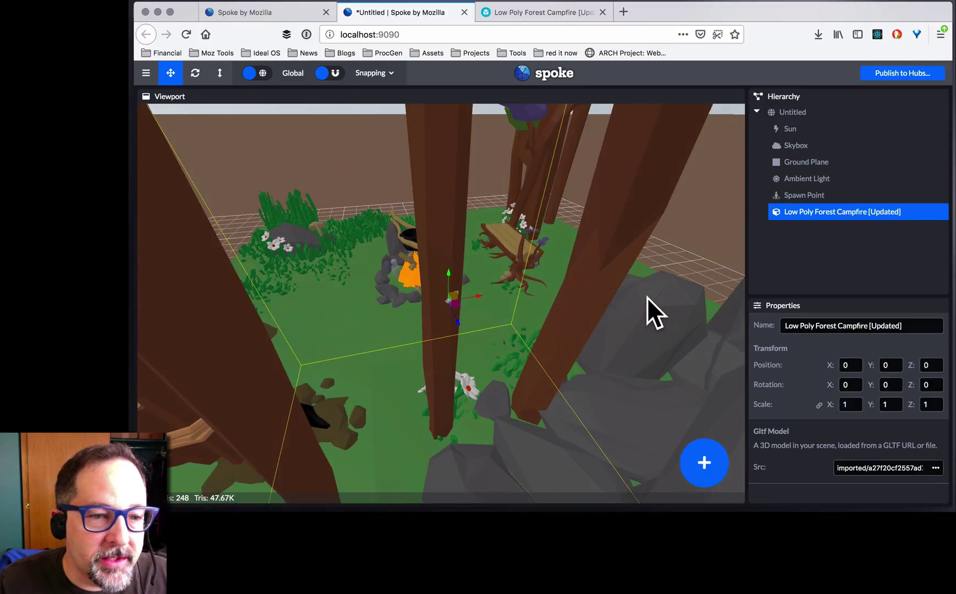
scroll(647, 297, down, 5)
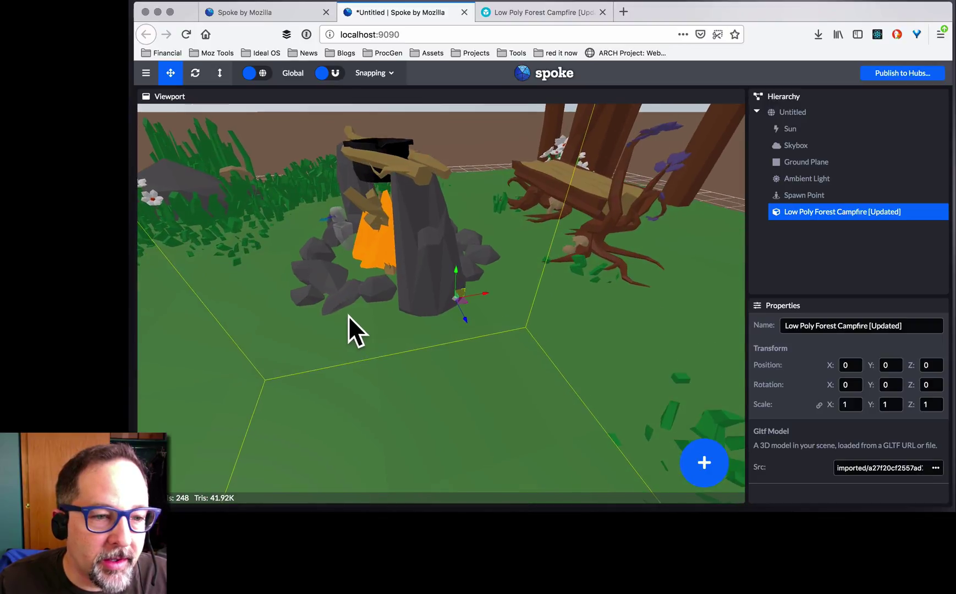
scroll(385, 313, up, 2)
- Scale the campfire model down to 0.27 on all axes
middle_drag(433, 304, 488, 320)
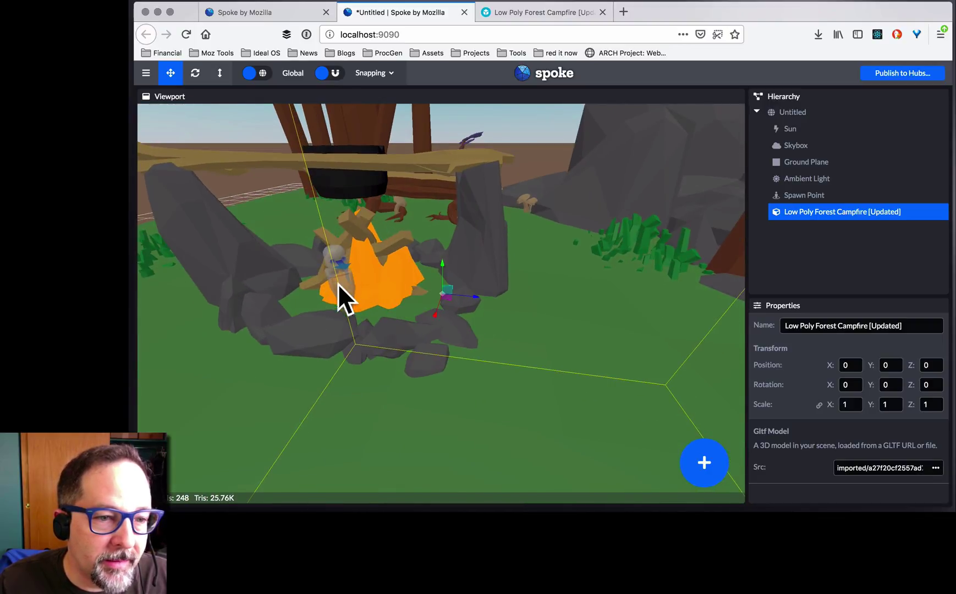
drag(371, 358, 366, 347)
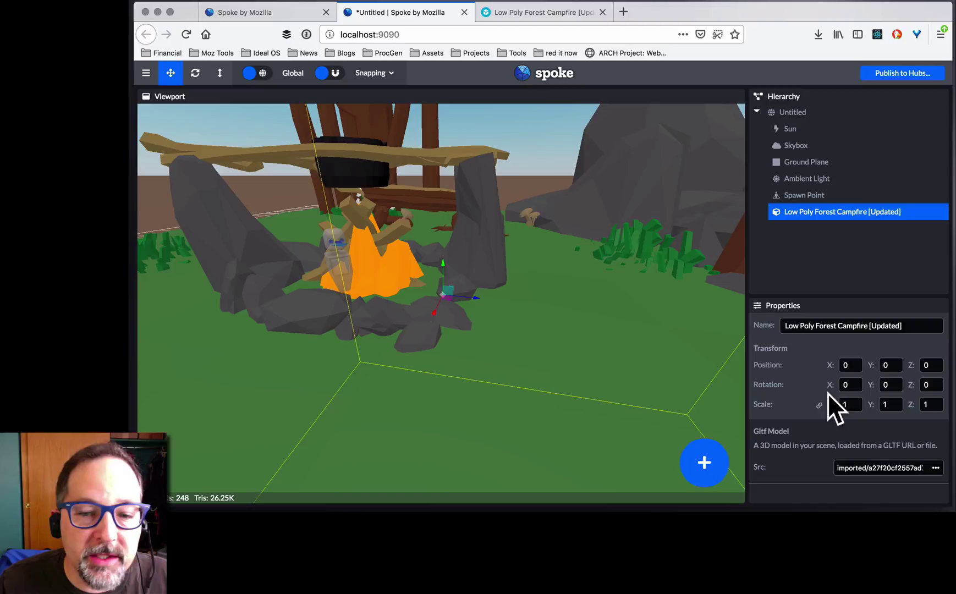
drag(849, 404, 806, 401)
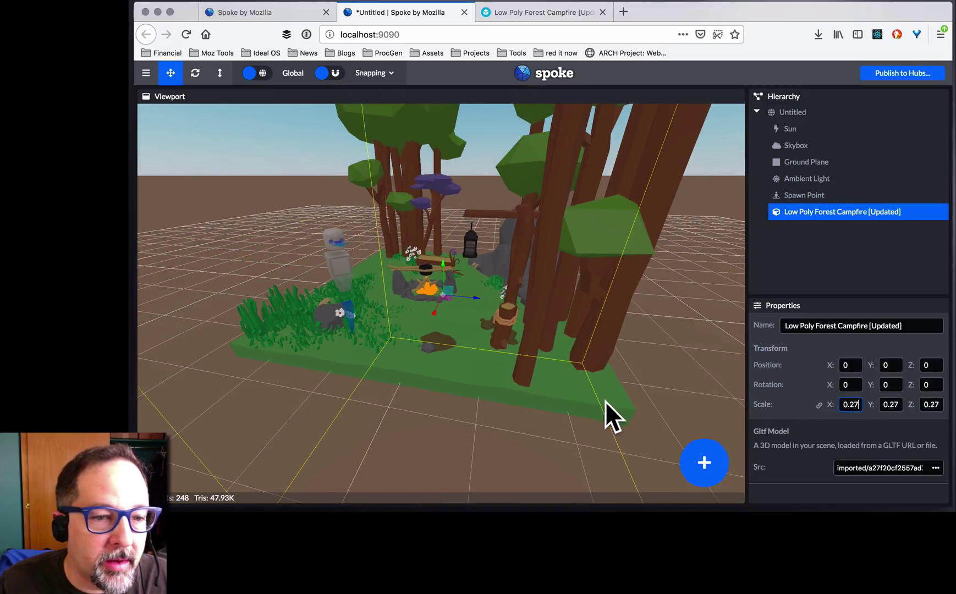
drag(600, 404, 475, 406)
- Move the spawn point to 1, 0, -5, off to the side of the campfire
click(475, 402)
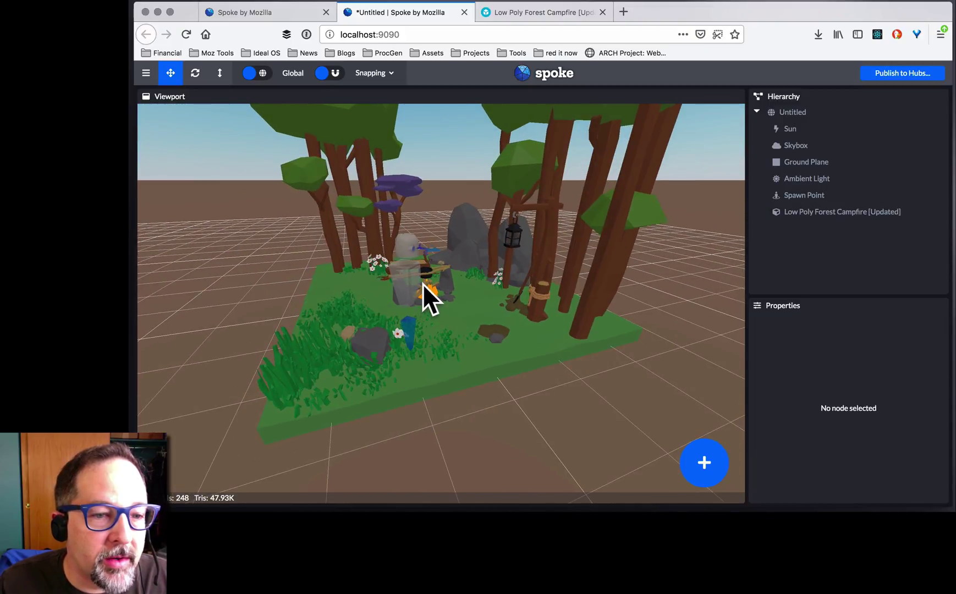
click(814, 195)
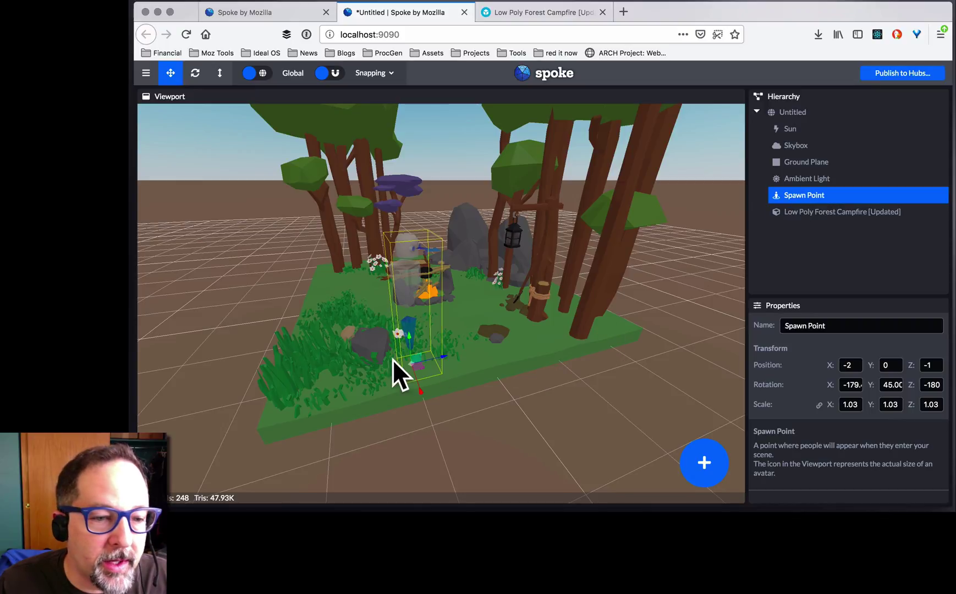
drag(420, 365, 186, 366)
click(186, 365)
drag(595, 436, 574, 425)
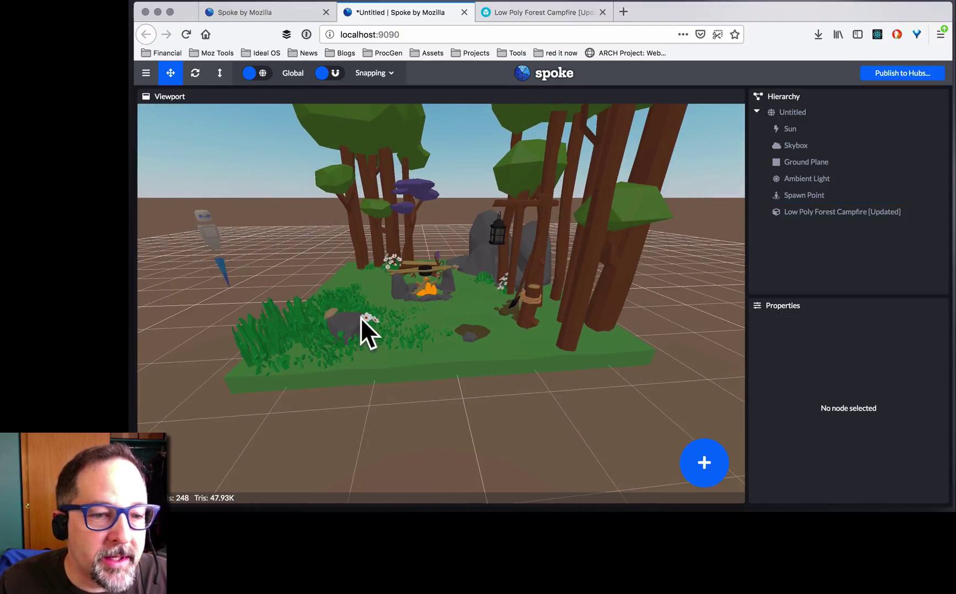
drag(437, 409, 520, 392)
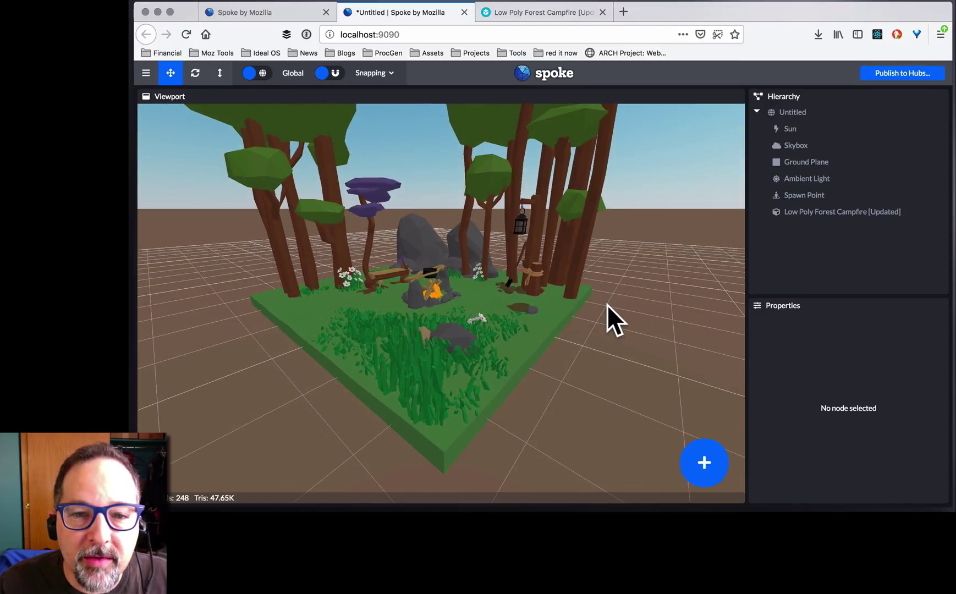
drag(627, 282, 599, 310)
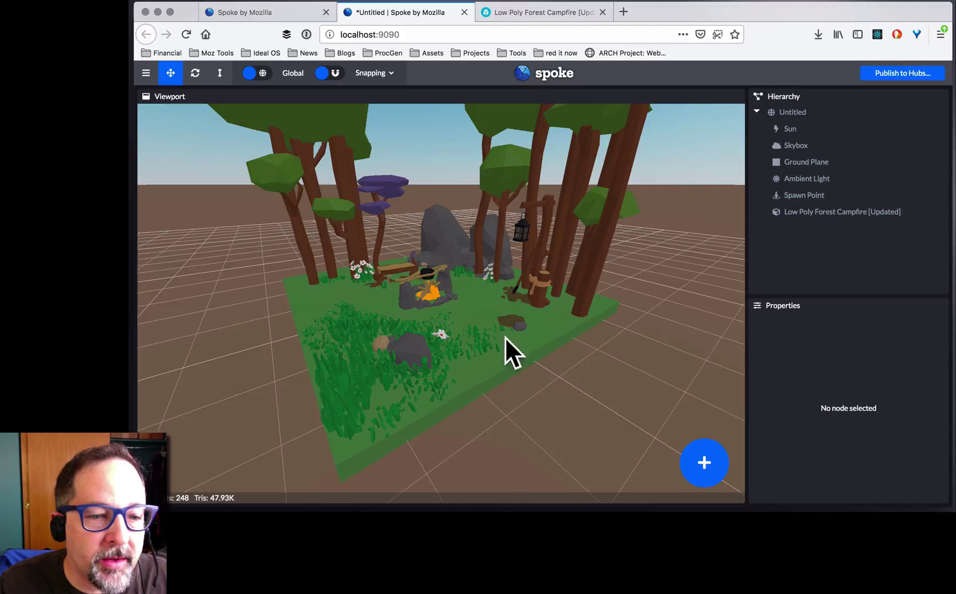
- Set the Ground Plane color to the dark green preset #417505
click(796, 163)
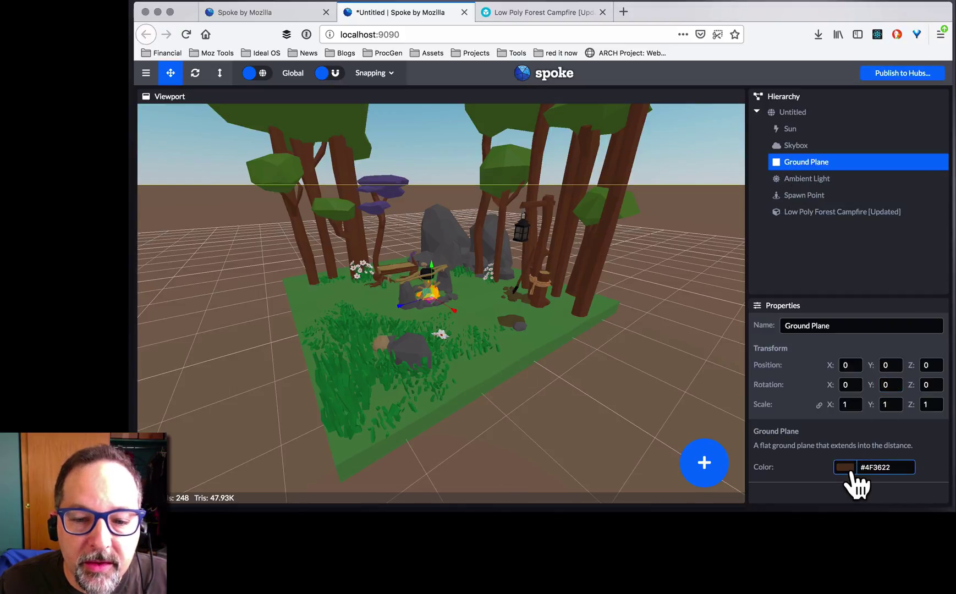
click(851, 469)
click(924, 431)
click(661, 384)
drag(661, 385, 588, 407)
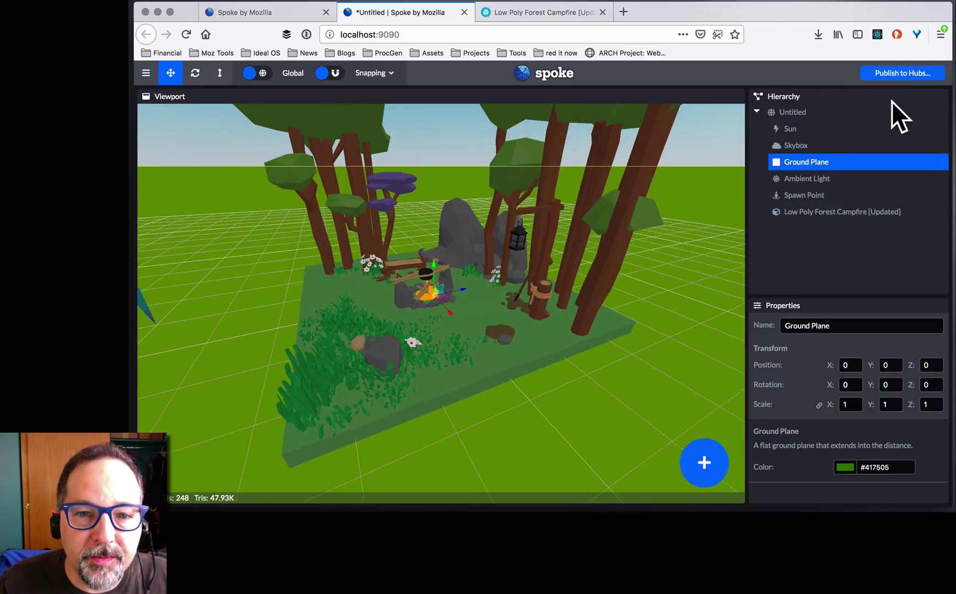
- Begin Publish to Hubs, saving the unsaved scene as 'campfire test'
click(904, 73)
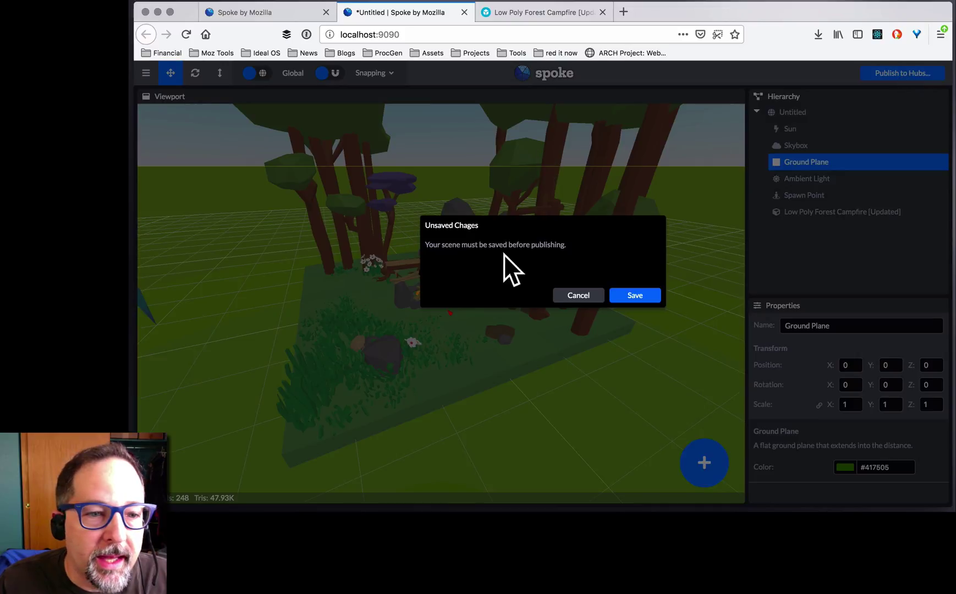
click(634, 301)
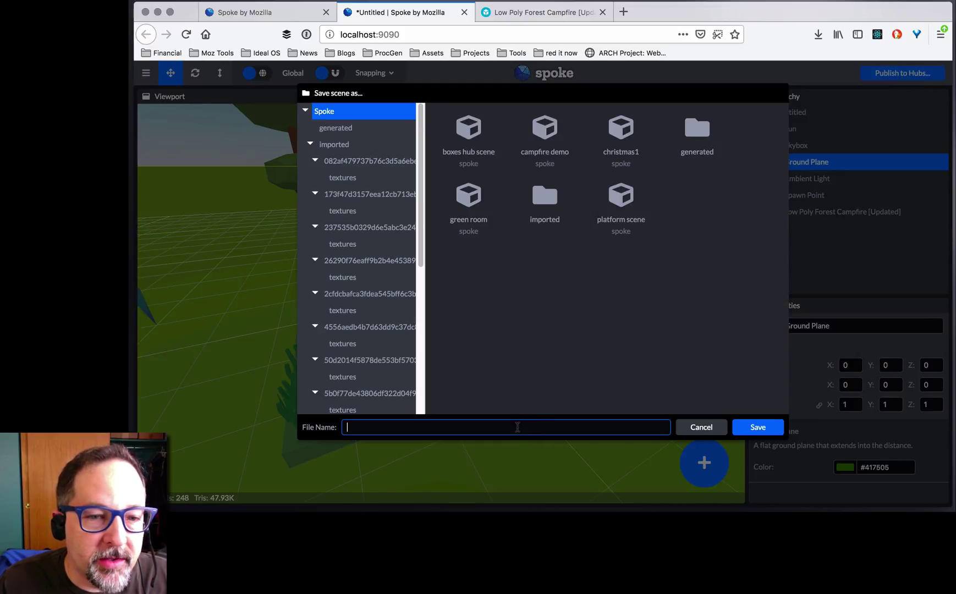
text(cam)
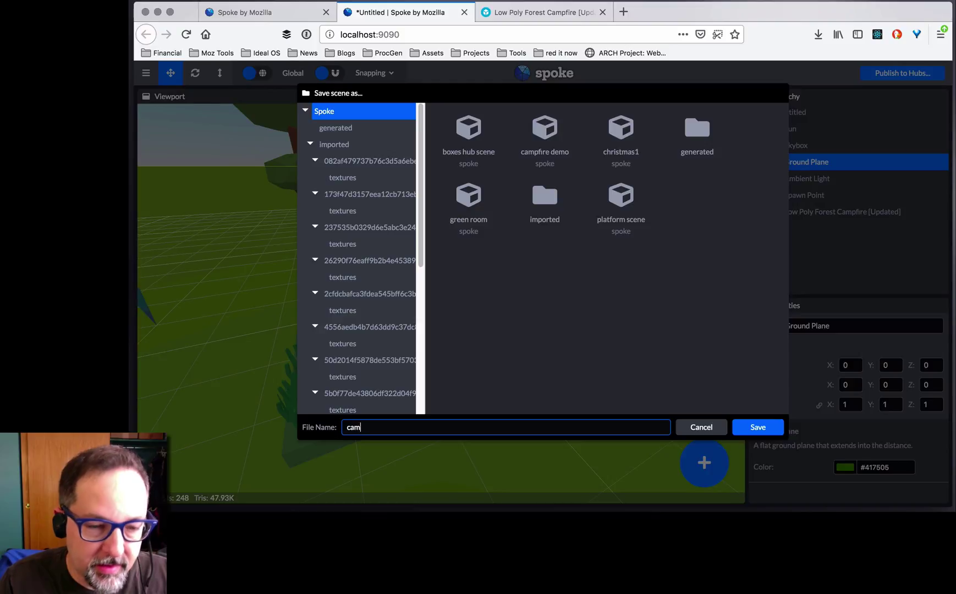
text(pfire sest)
key(Return)
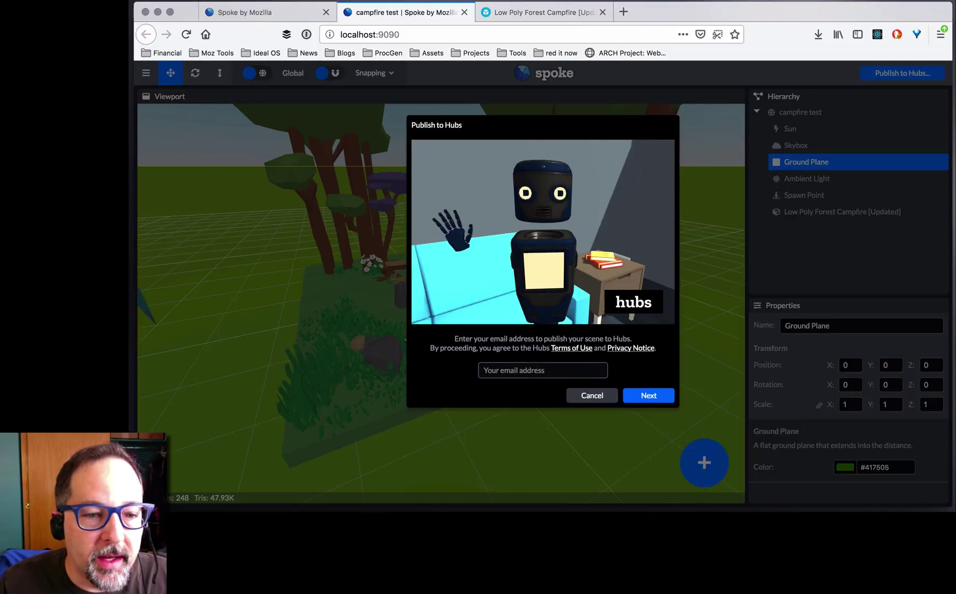
- Enter the account e-mail, request the sign-in link, and verify it from the e-mail
click(538, 369)
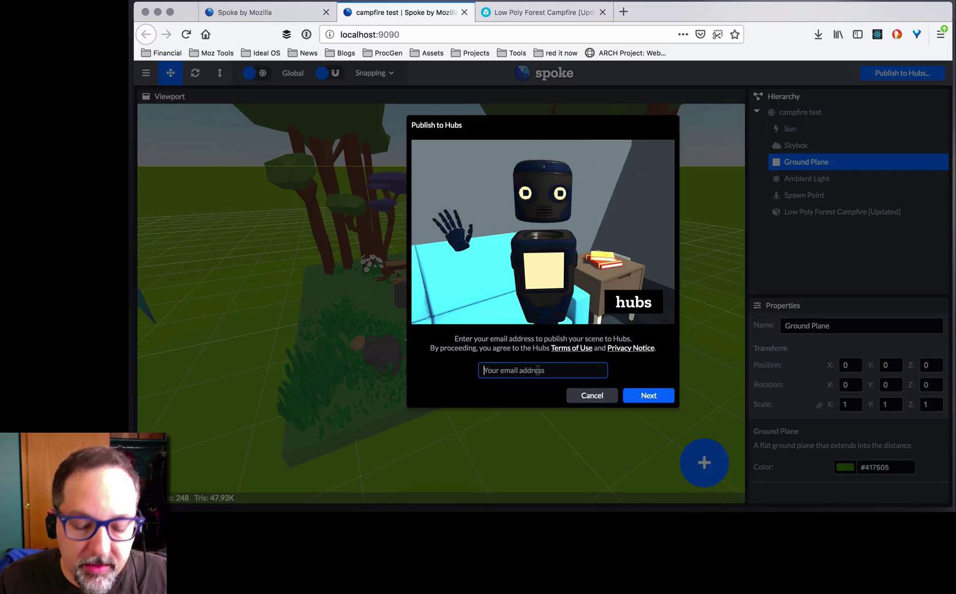
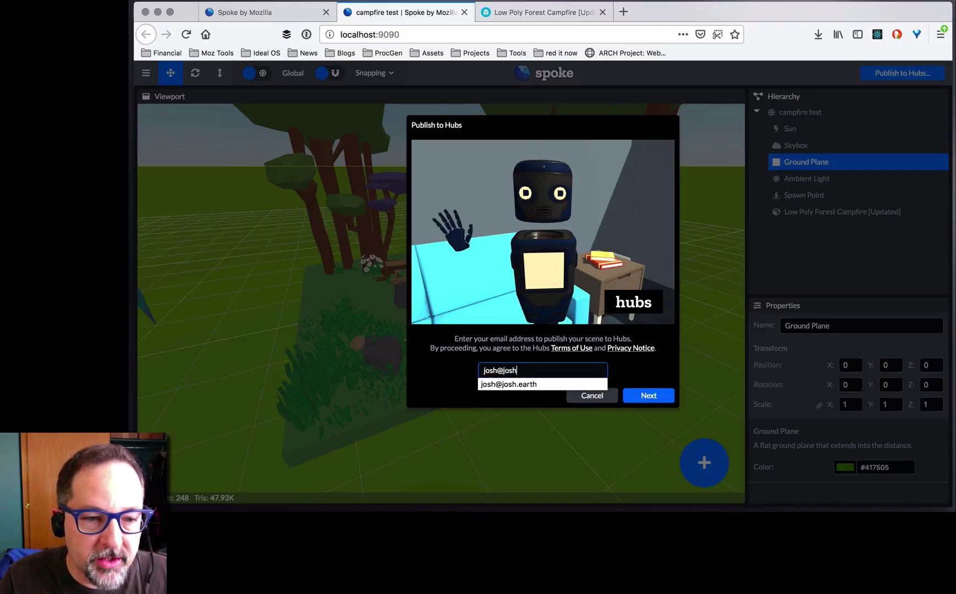
click(647, 363)
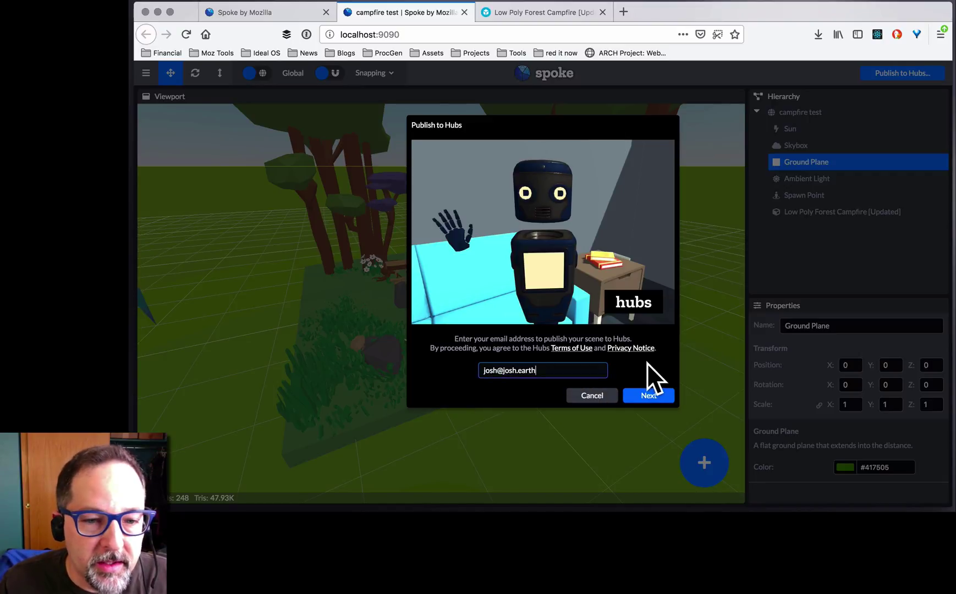
click(648, 396)
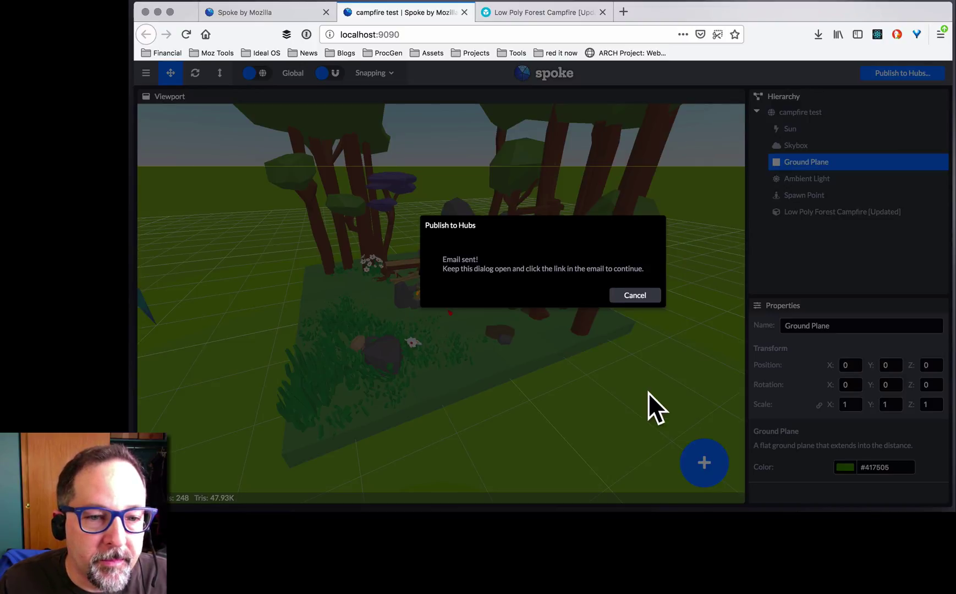
click(632, 295)
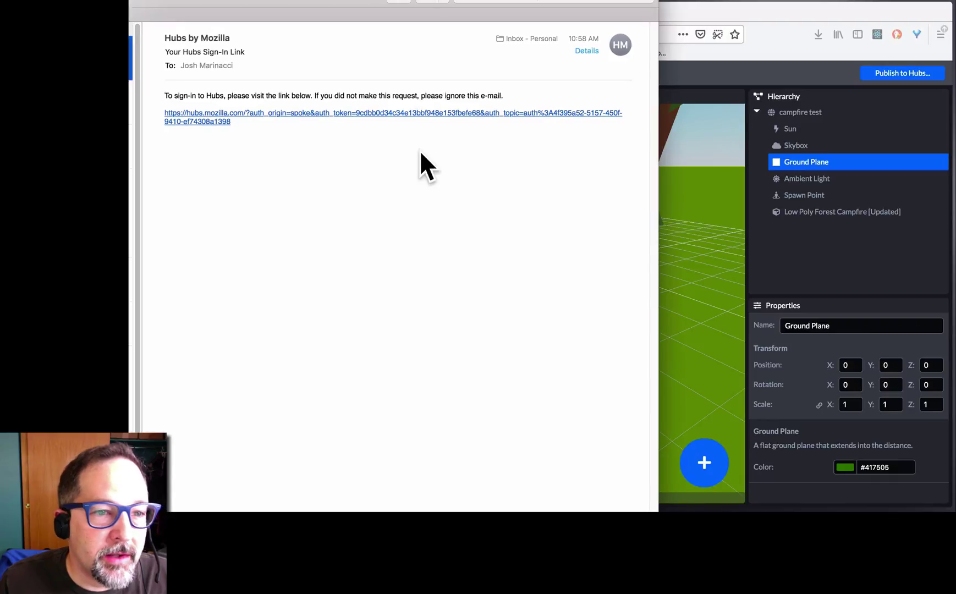
click(286, 113)
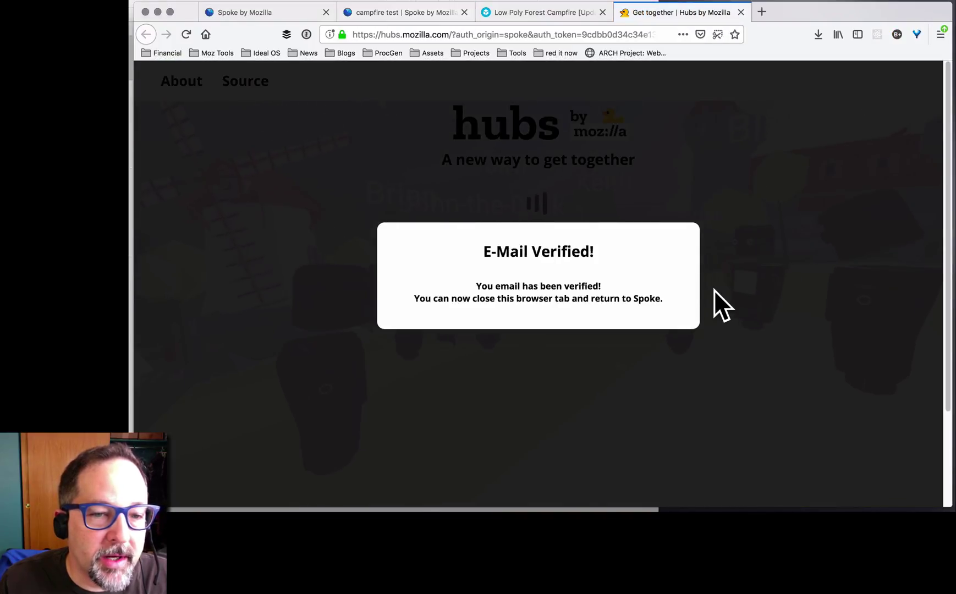
click(742, 12)
- Give 'campfire test' the description 'A cozy little campfire.' and publish it
click(644, 182)
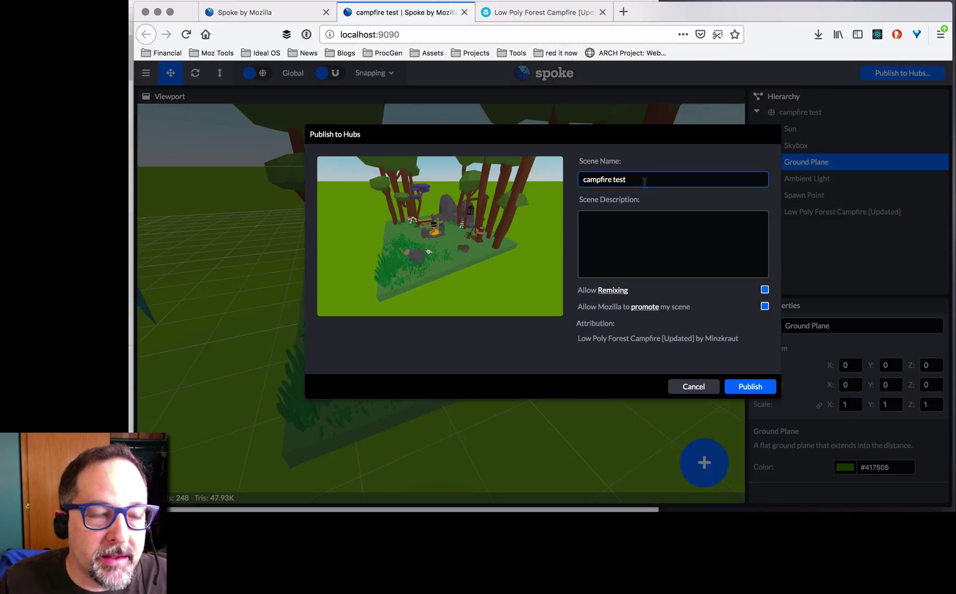
click(644, 226)
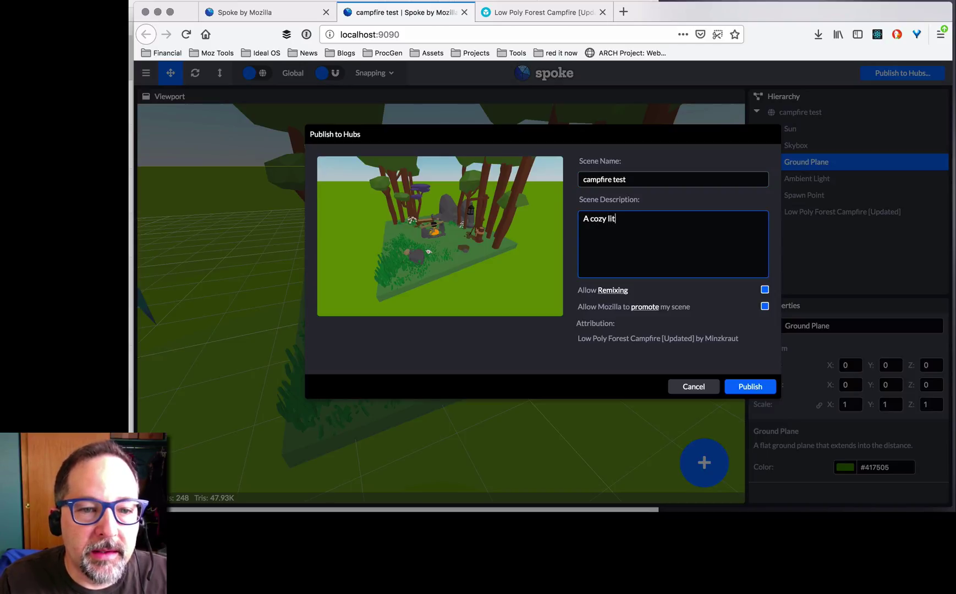
text(A cozy little campfire.)
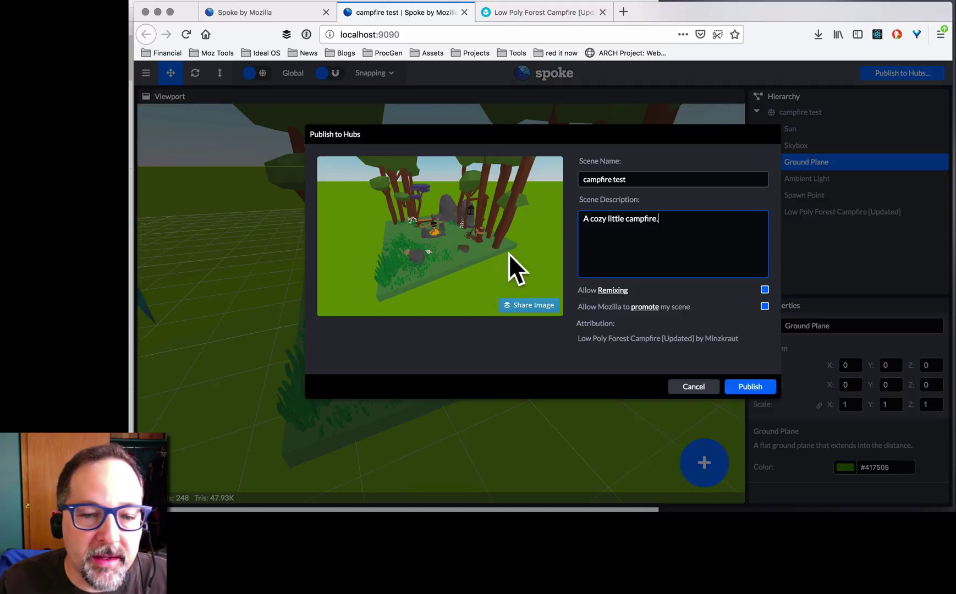
click(749, 386)
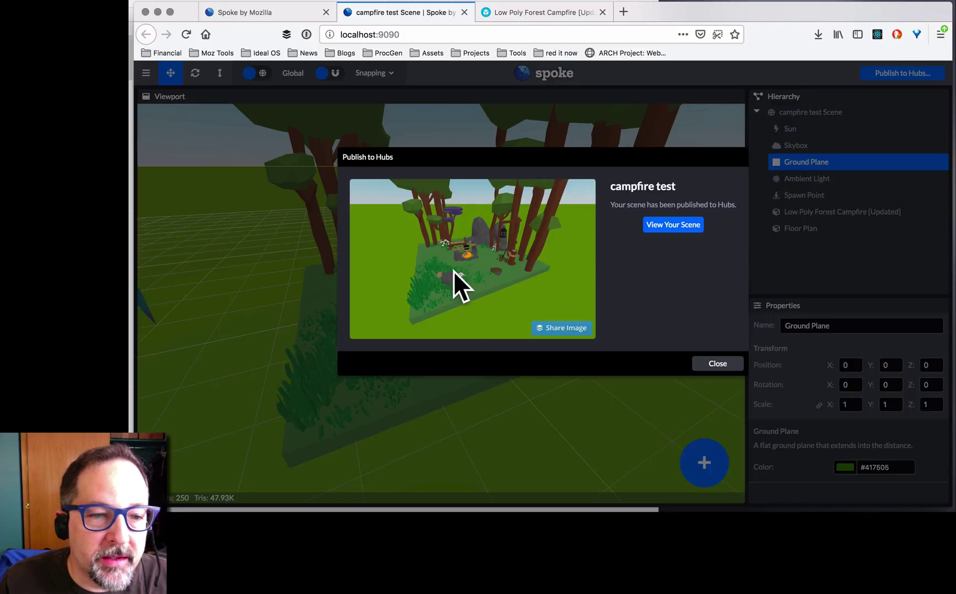
- Create the Hubs room 'Scaly Happy Venture' from the campfire test scene and enter it on screen
click(682, 225)
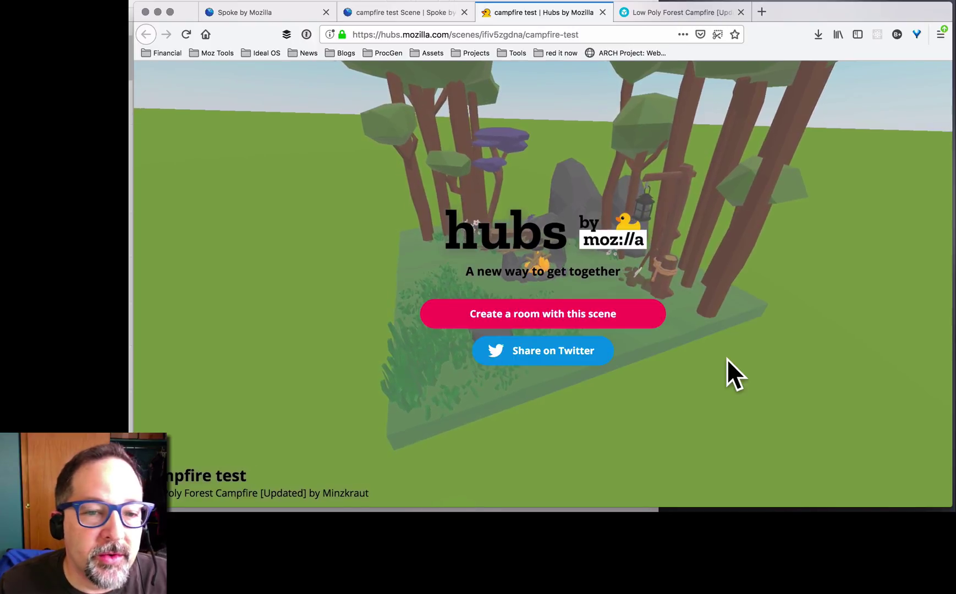
click(561, 308)
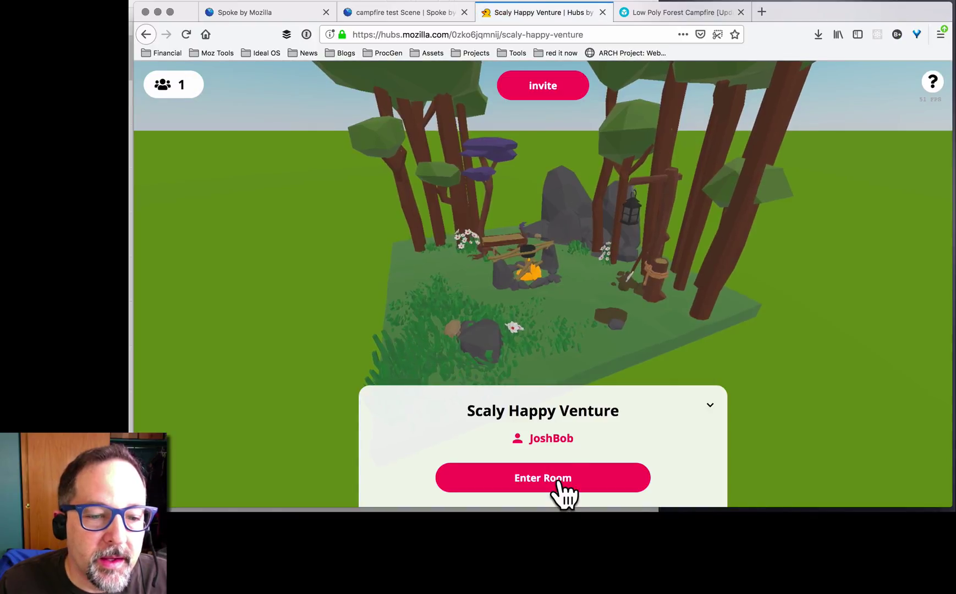
click(560, 483)
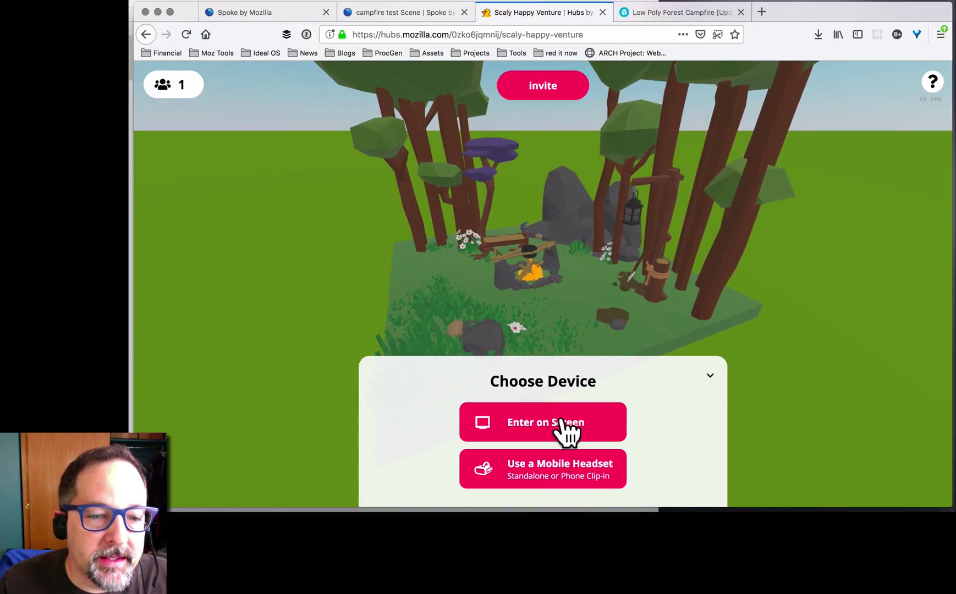
click(561, 424)
click(574, 470)
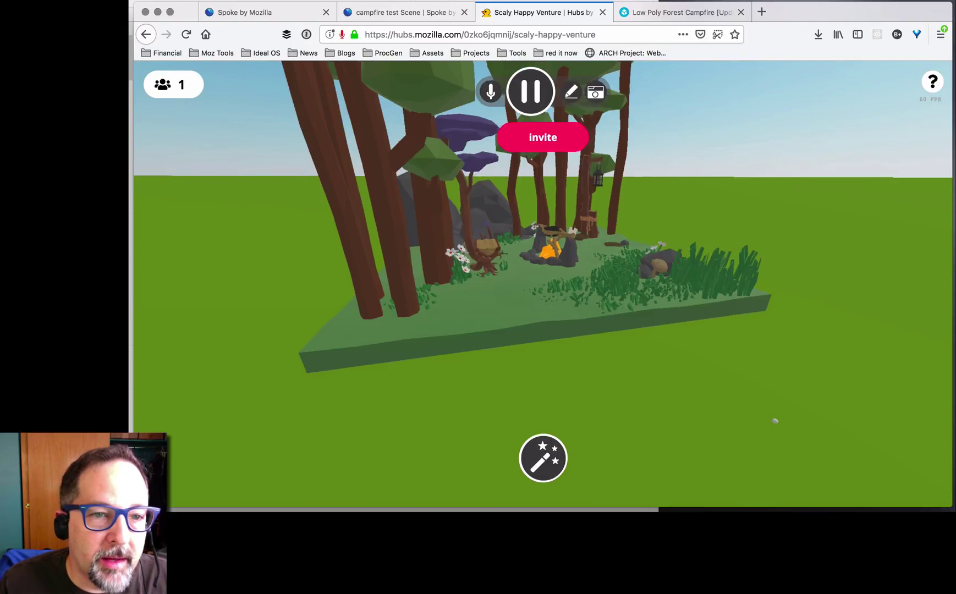
- Walk forward onto the diorama and step left to stand beside the lit campfire
drag(775, 420, 772, 320)
key(w)
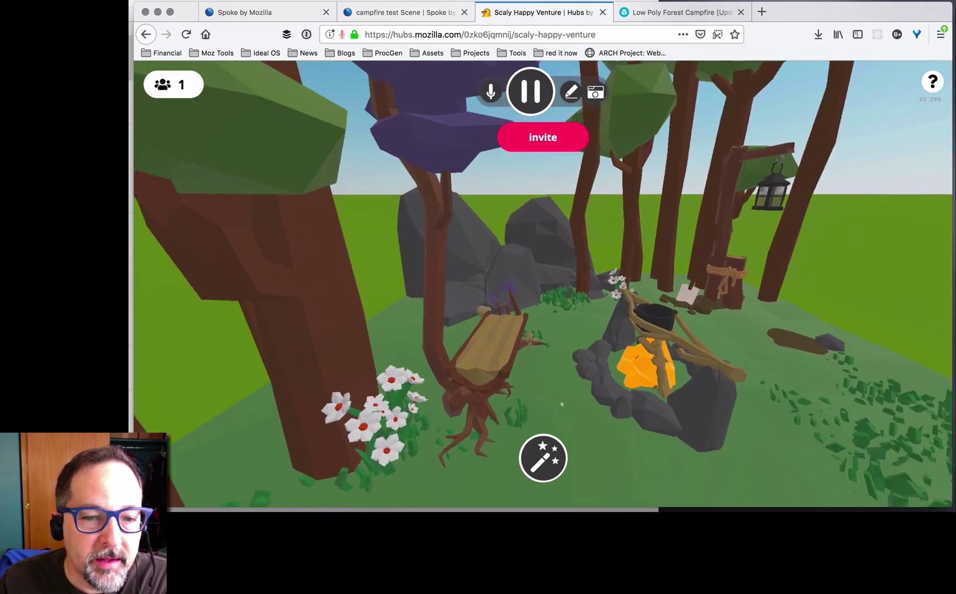
drag(561, 405, 528, 368)
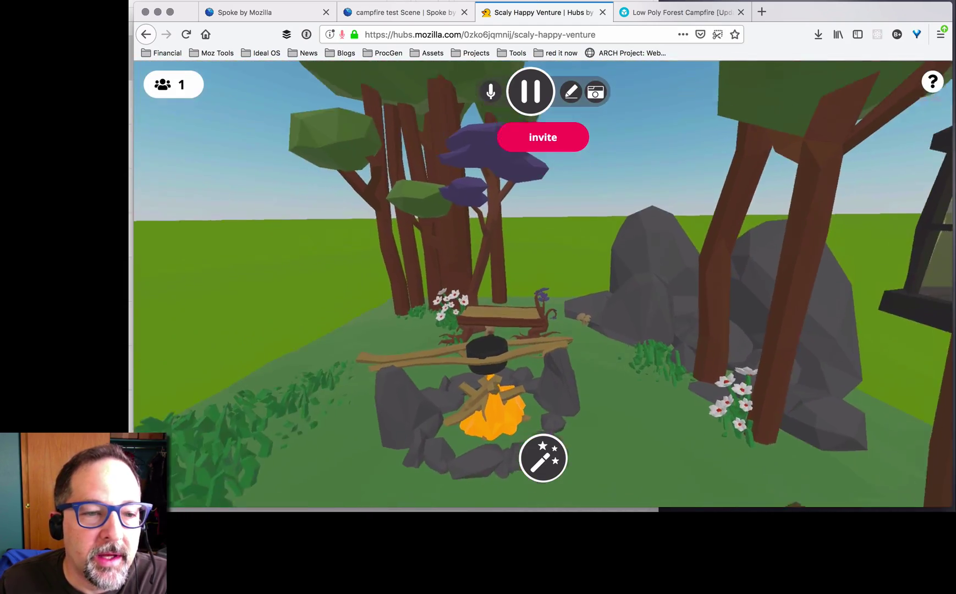
key(a)
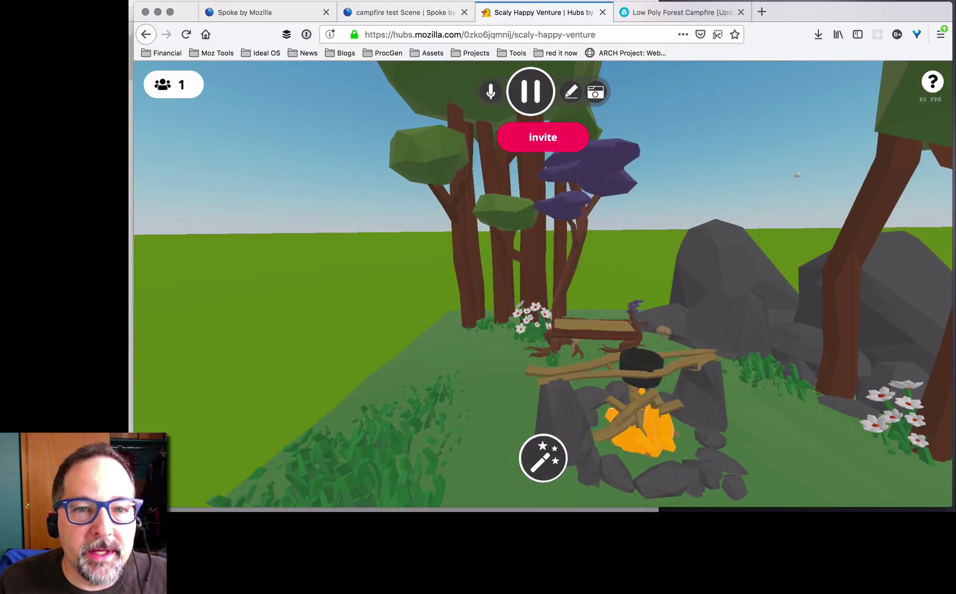